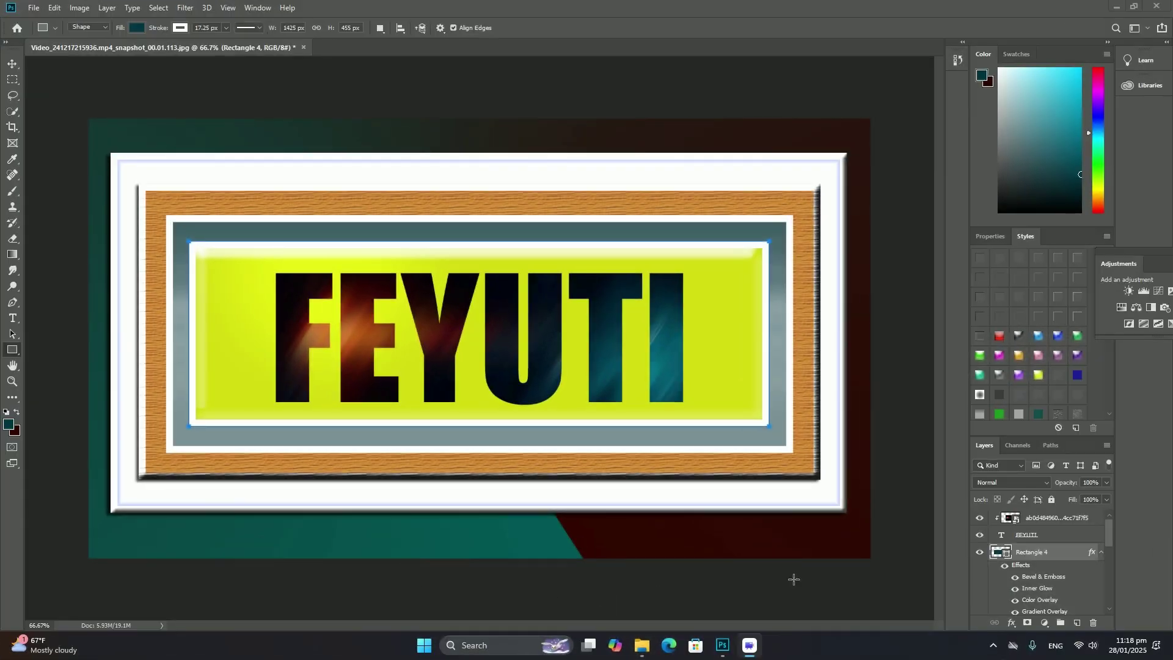
# Delete the old image, FEYUTI text and rectangle layers from the Layers panel
pyautogui.click(1052, 521)
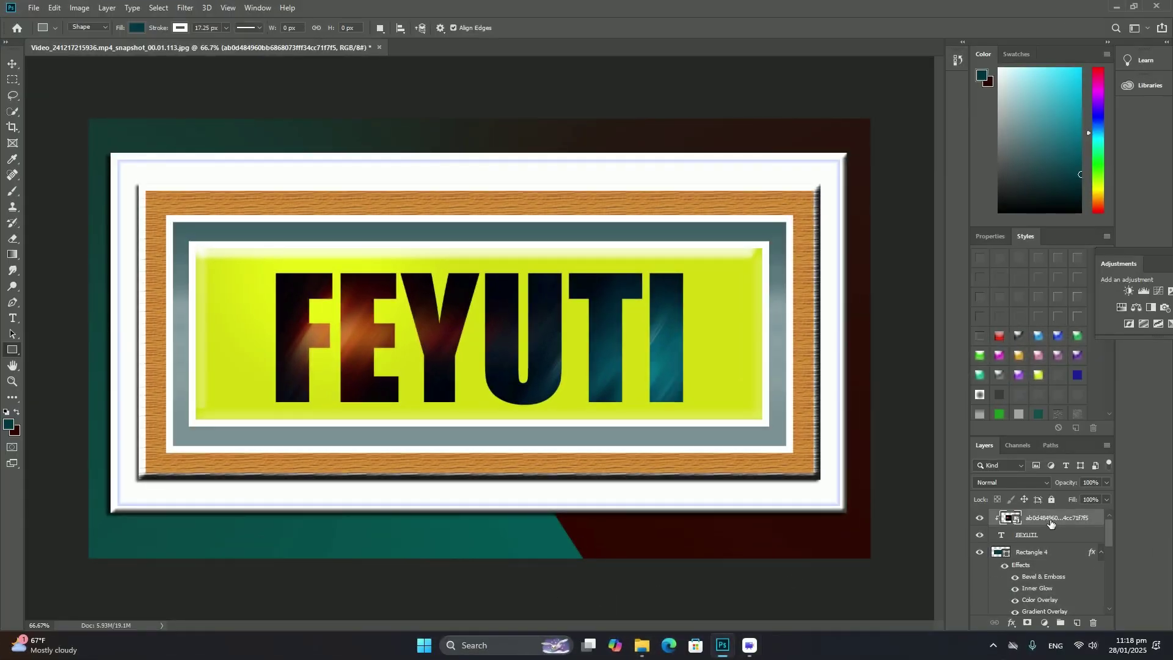
pyautogui.press('Delete')
pyautogui.press('Delete')
pyautogui.press('Delete')
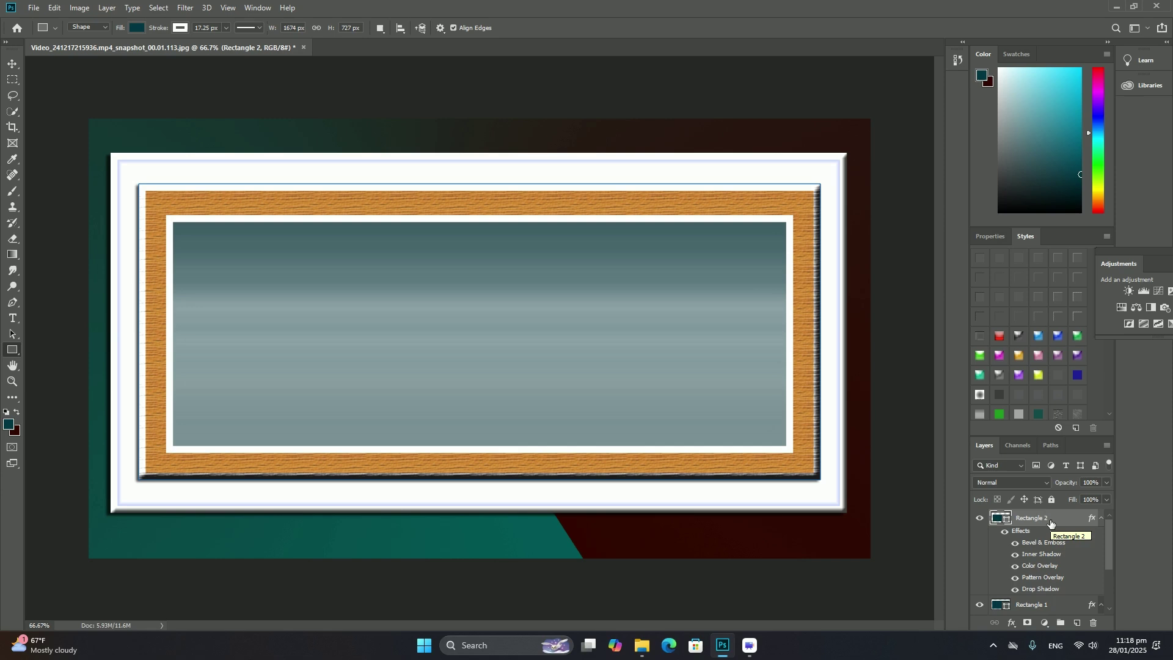
pyautogui.press('Delete')
pyautogui.press('Delete')
pyautogui.press('Delete')
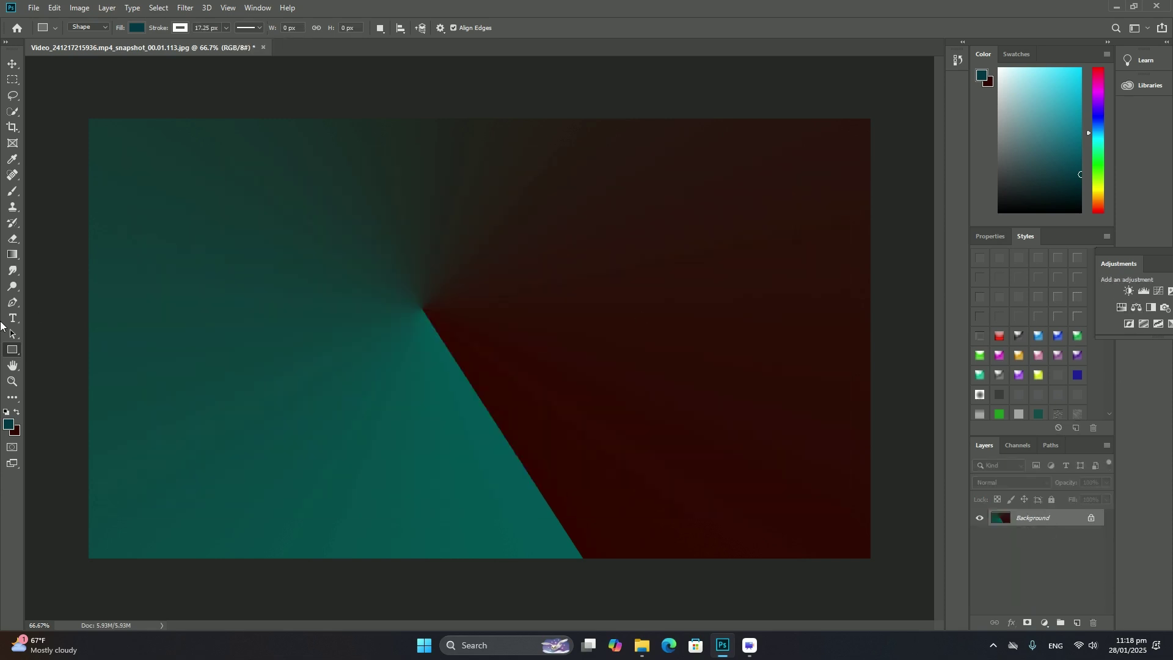
# Redraw the teal-to-red angle gradient across the background
pyautogui.click(13, 255)
pyautogui.moveTo(191, 270)
pyautogui.mouseDown()
pyautogui.moveTo(611, 358)
pyautogui.moveTo(367, 388)
pyautogui.mouseUp()
pyautogui.moveTo(513, 311); pyautogui.dragTo(502, 439)
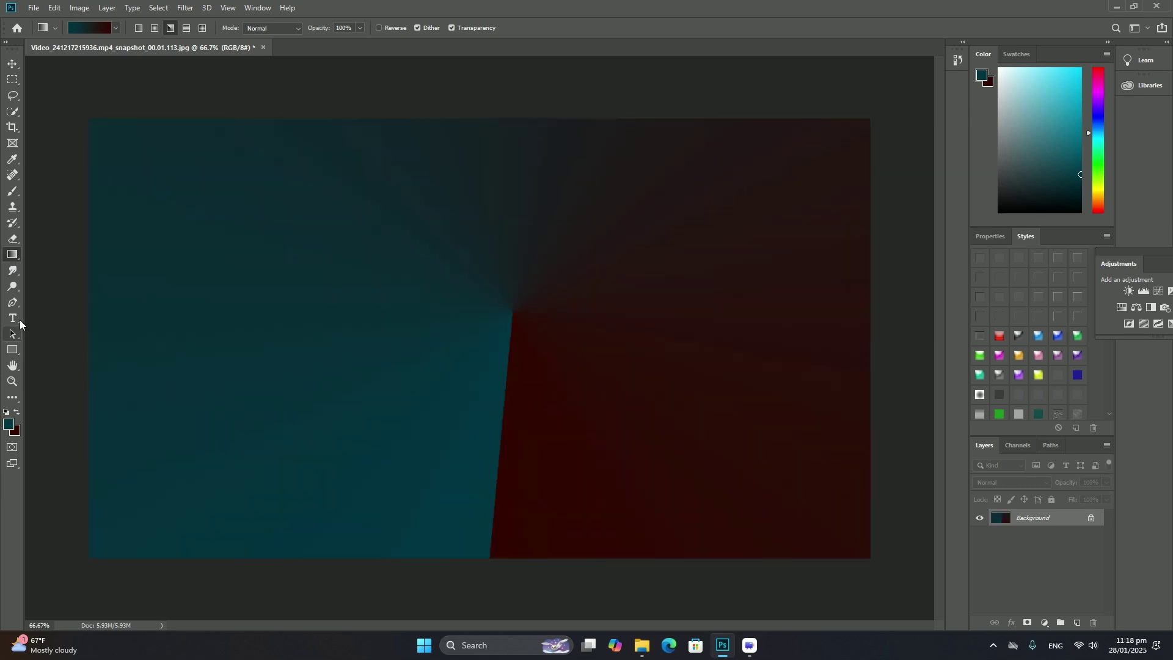
# Set the Type tool's text colour to bright blue #007bc1
pyautogui.click(13, 319)
pyautogui.click(487, 27)
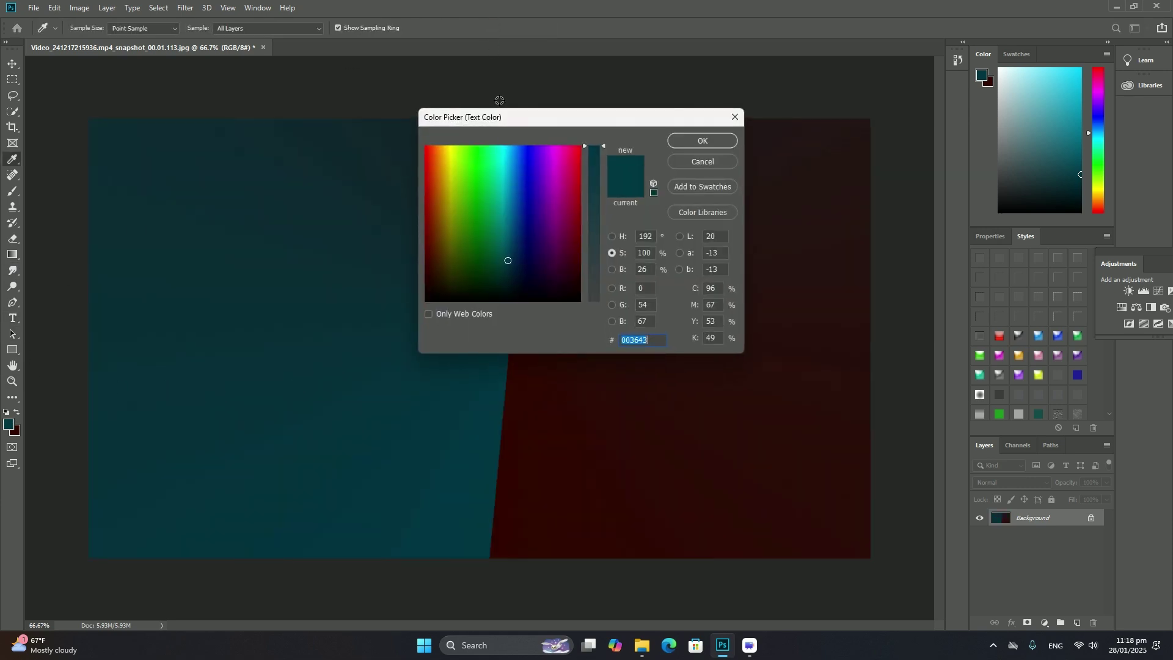
pyautogui.click(513, 184)
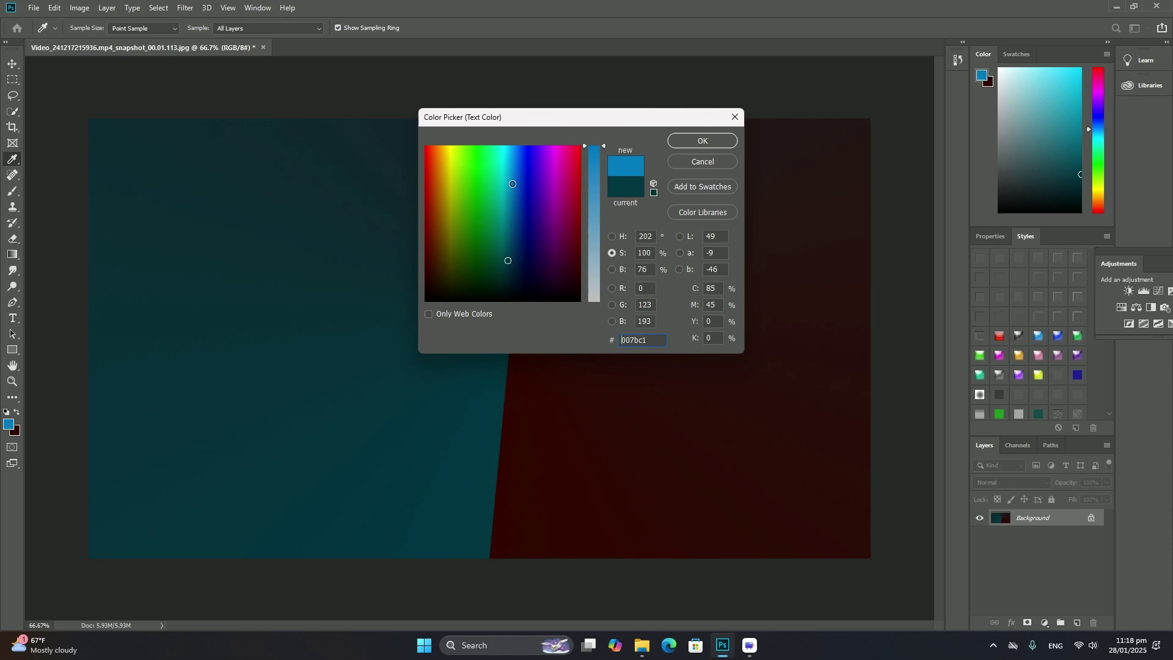
# Type blue 'VHRFCN' on the canvas, scale it up and centre it
pyautogui.click(701, 140)
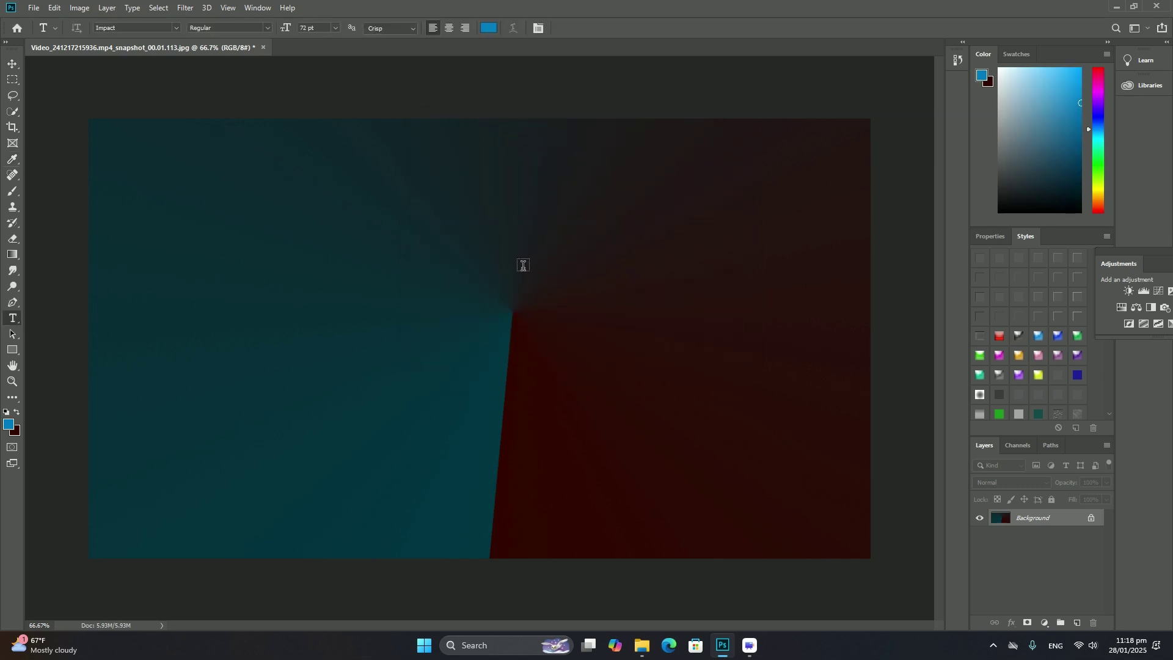
pyautogui.click(522, 266)
pyautogui.write('VHRFC')
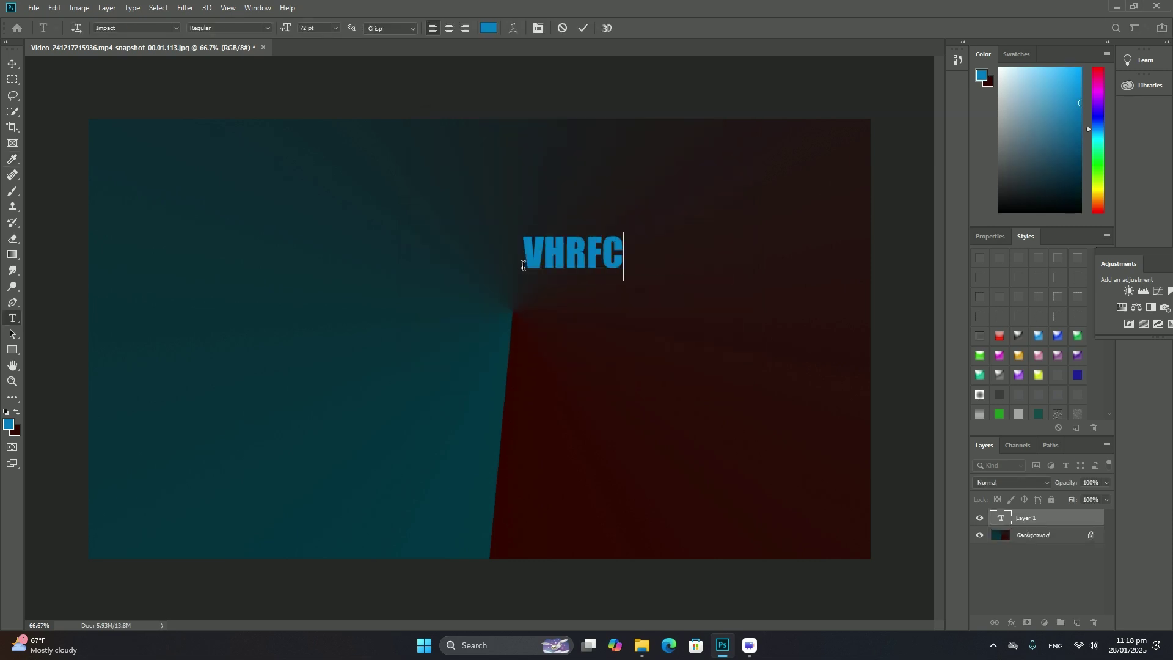
pyautogui.write('N')
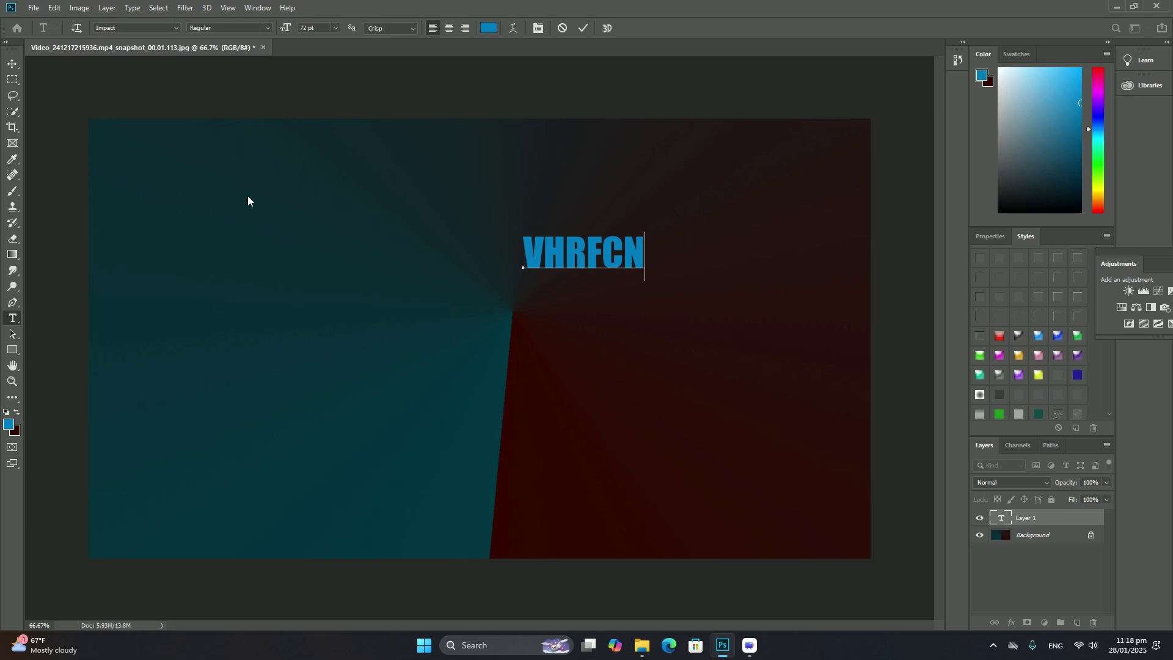
pyautogui.click(13, 63)
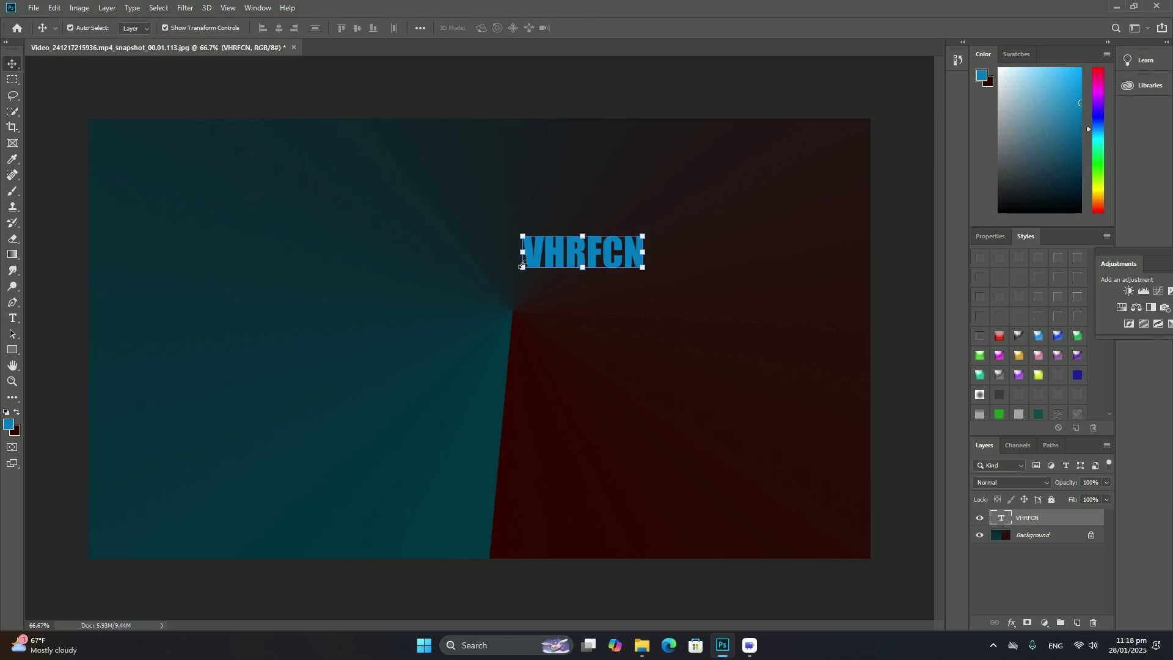
pyautogui.moveTo(517, 250); pyautogui.dragTo(147, 243)
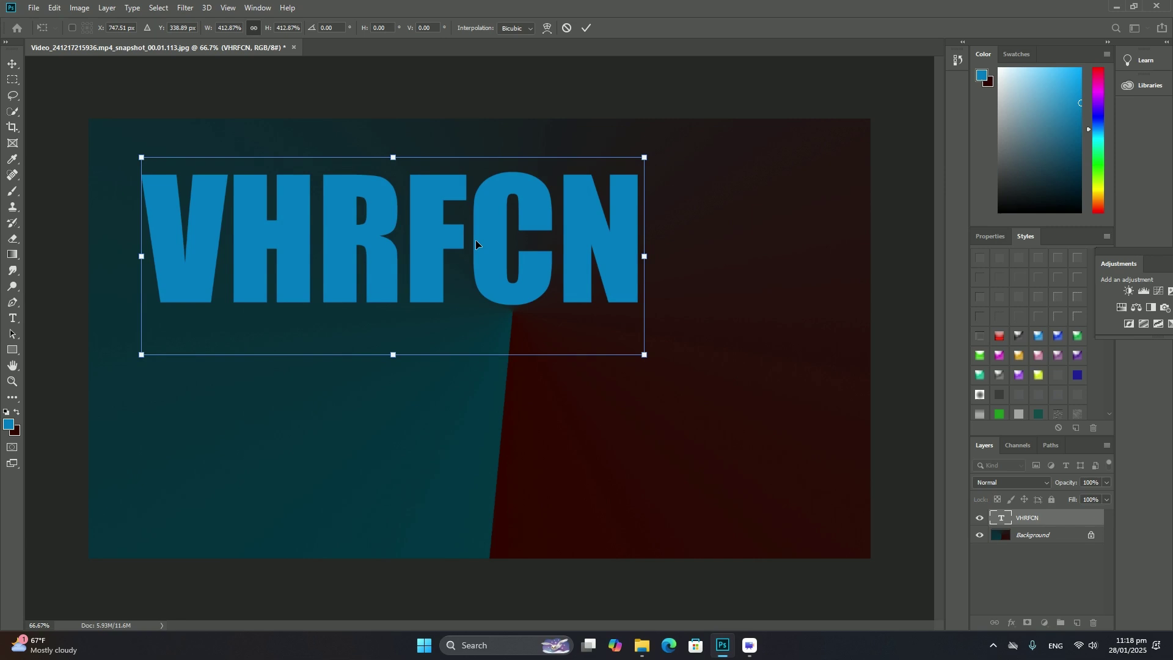
pyautogui.press('Return')
pyautogui.moveTo(412, 211)
pyautogui.mouseDown()
pyautogui.moveTo(476, 314)
pyautogui.moveTo(455, 313)
pyautogui.moveTo(506, 316)
pyautogui.mouseUp()
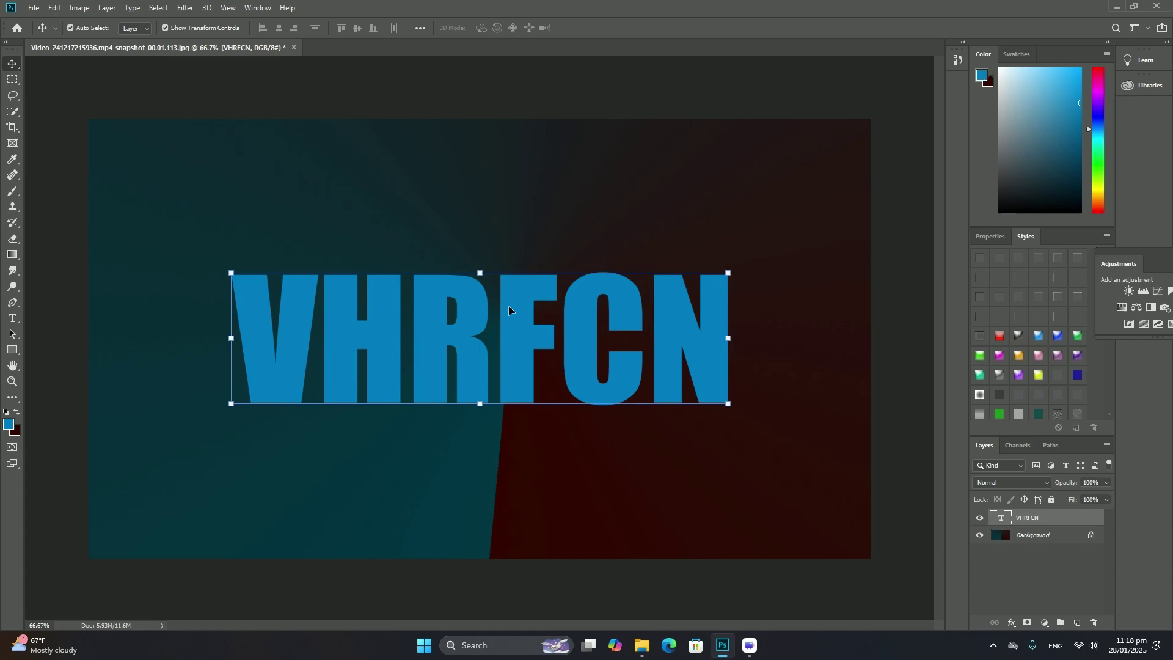
# Place the dark abstract image embedded, rotated to landscape and stretched over VHRFCN
pyautogui.click(34, 8)
pyautogui.click(83, 239)
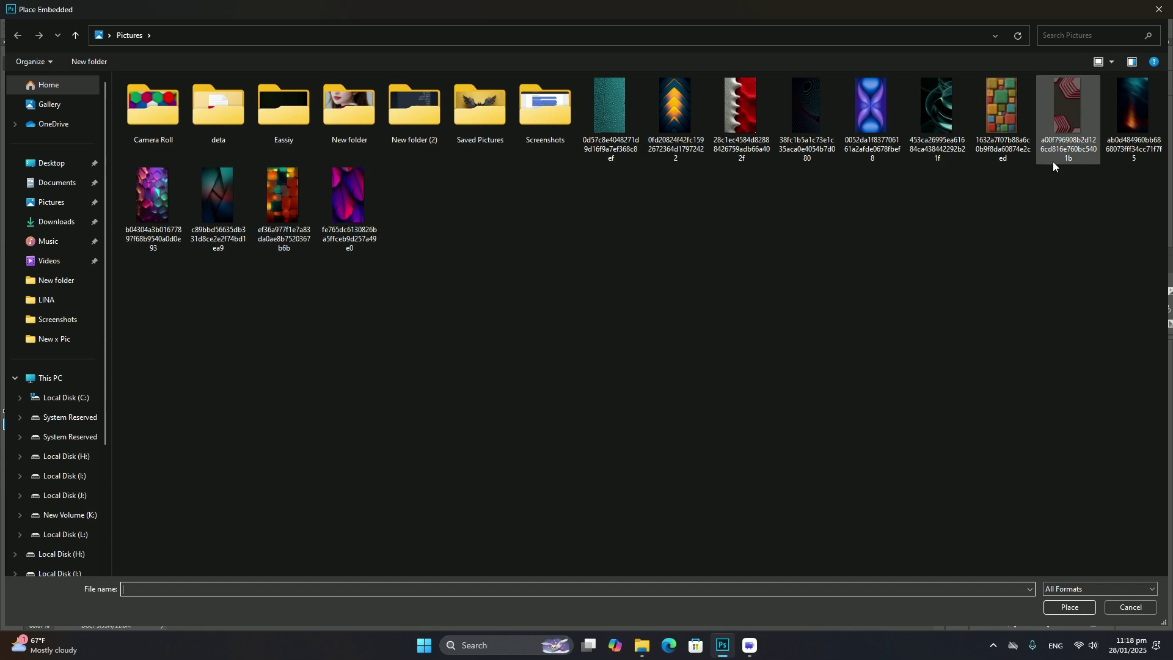
pyautogui.click(227, 183)
pyautogui.doubleClick(209, 184)
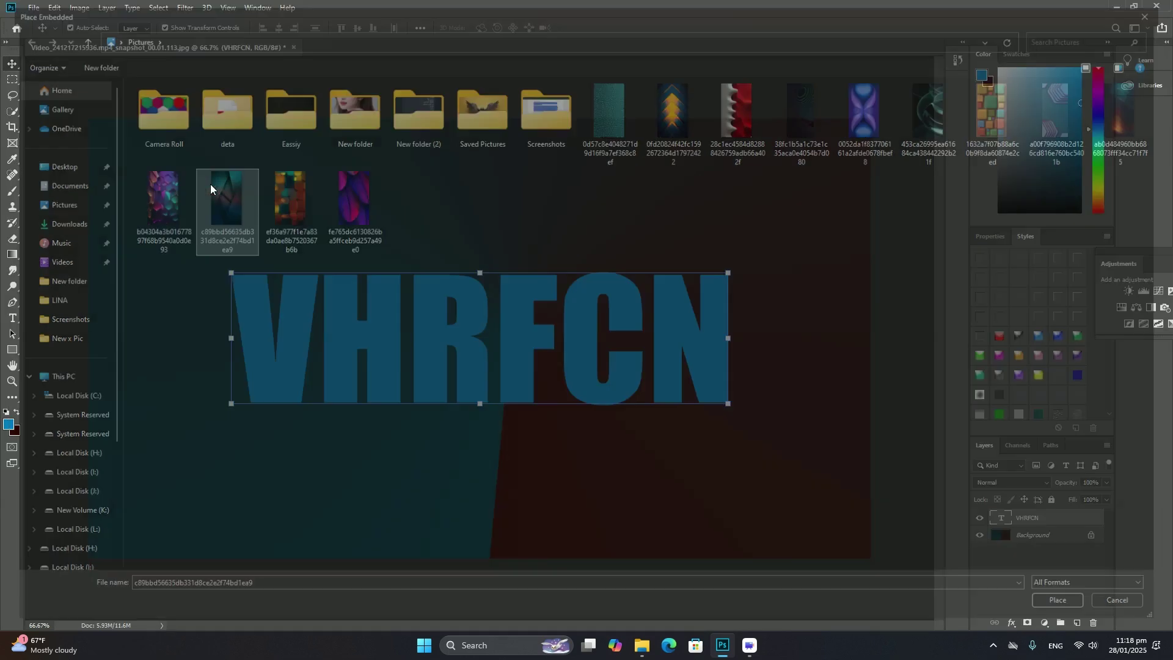
pyautogui.moveTo(528, 185)
pyautogui.mouseDown()
pyautogui.moveTo(637, 357)
pyautogui.moveTo(764, 336)
pyautogui.mouseUp()
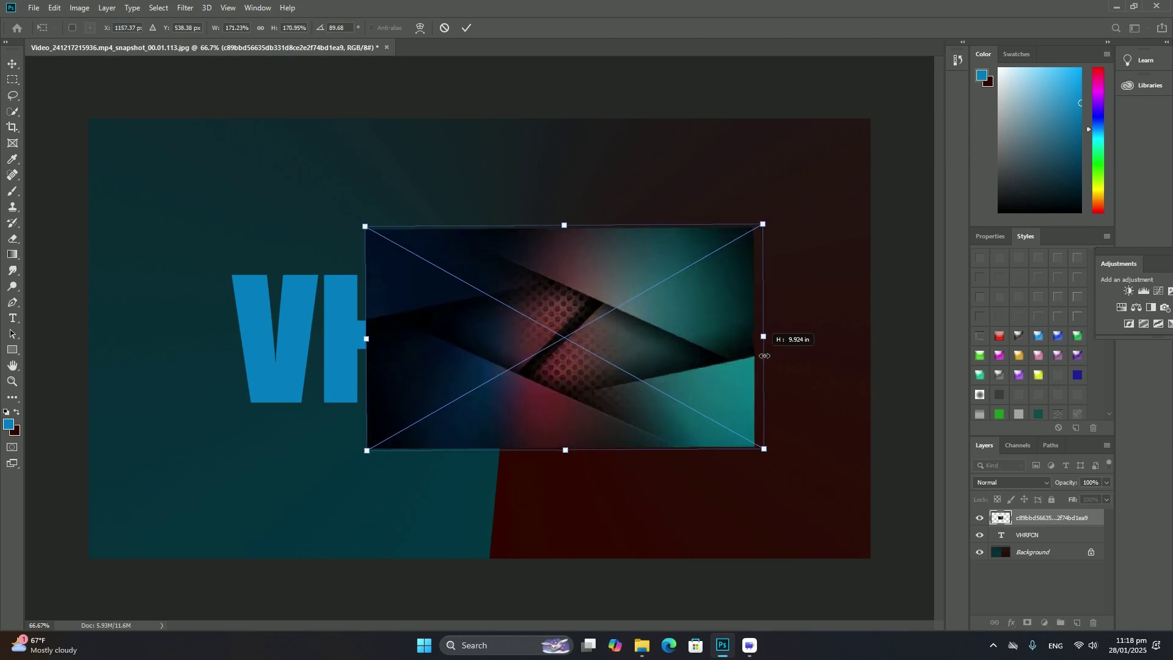
pyautogui.moveTo(623, 348)
pyautogui.mouseDown()
pyautogui.moveTo(523, 330)
pyautogui.moveTo(479, 355)
pyautogui.mouseUp()
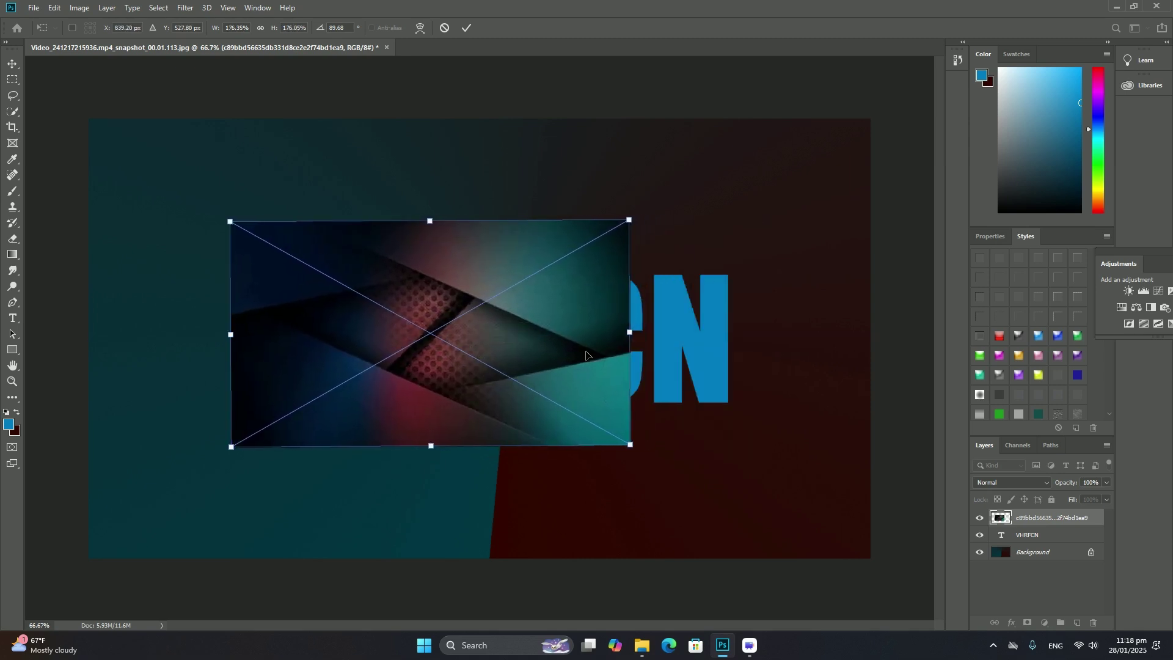
pyautogui.moveTo(642, 336); pyautogui.dragTo(739, 331)
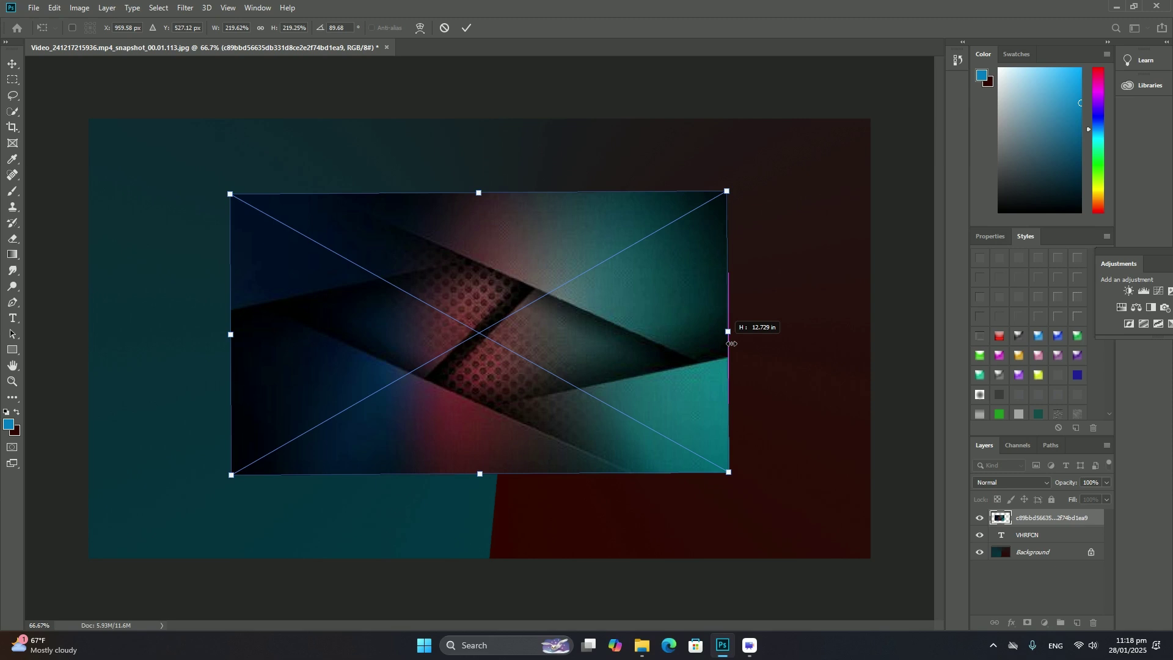
pyautogui.press('Return')
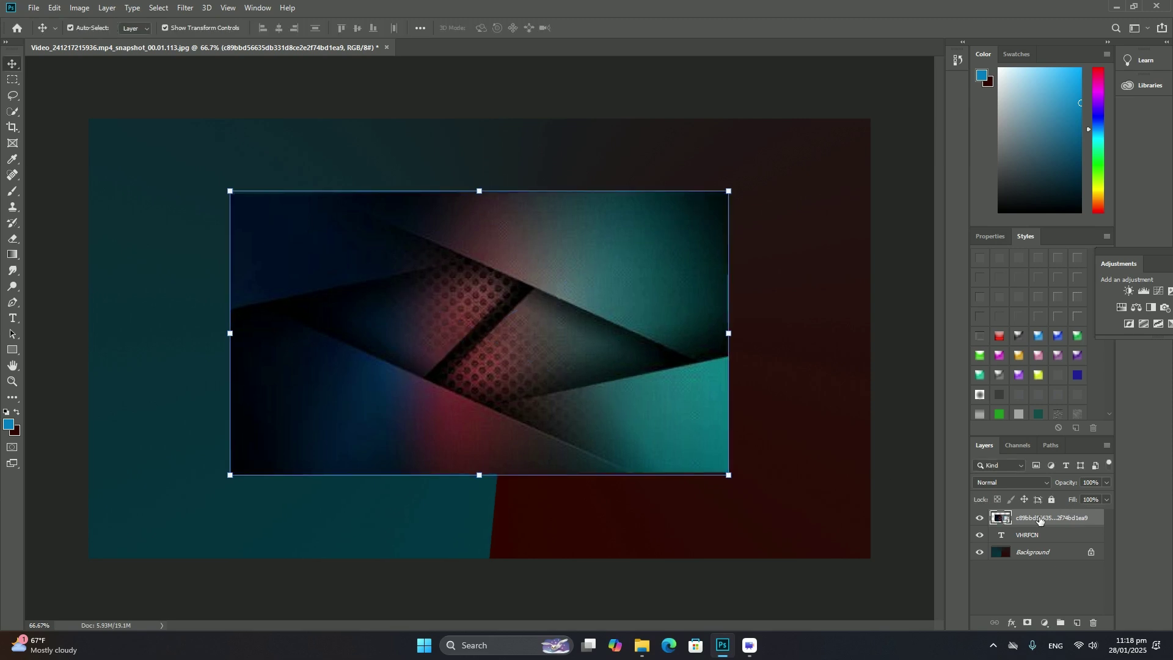
# Clip the image layer to the VHRFCN text, then select the Background layer
pyautogui.rightClick(1039, 520)
pyautogui.click(1050, 262)
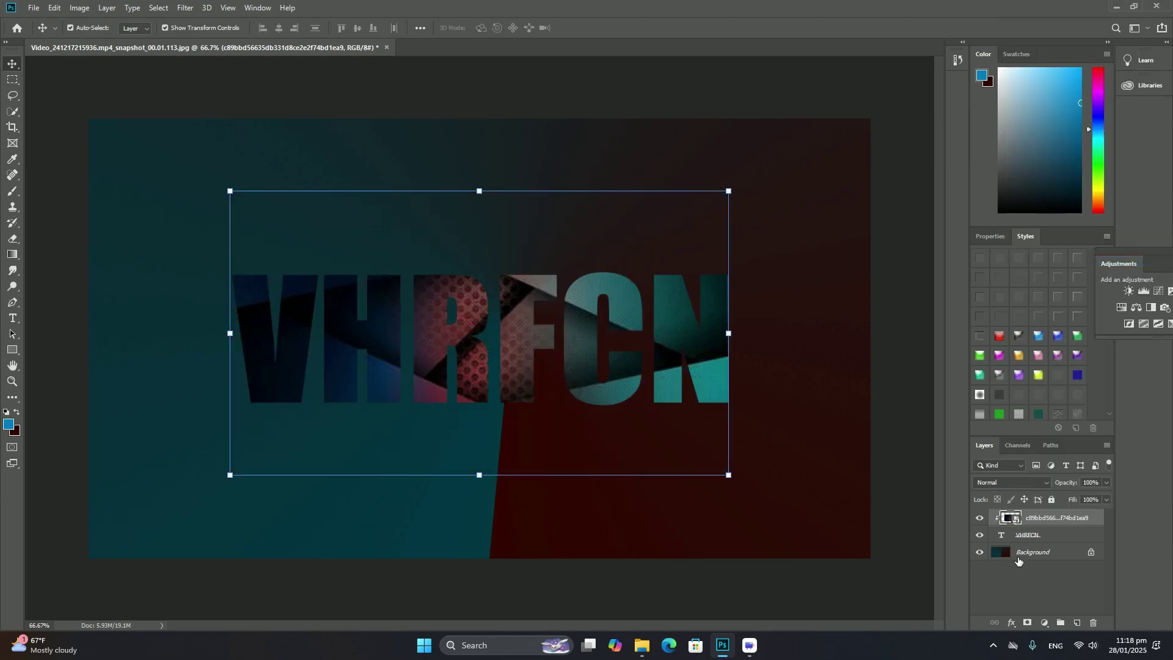
pyautogui.click(1021, 552)
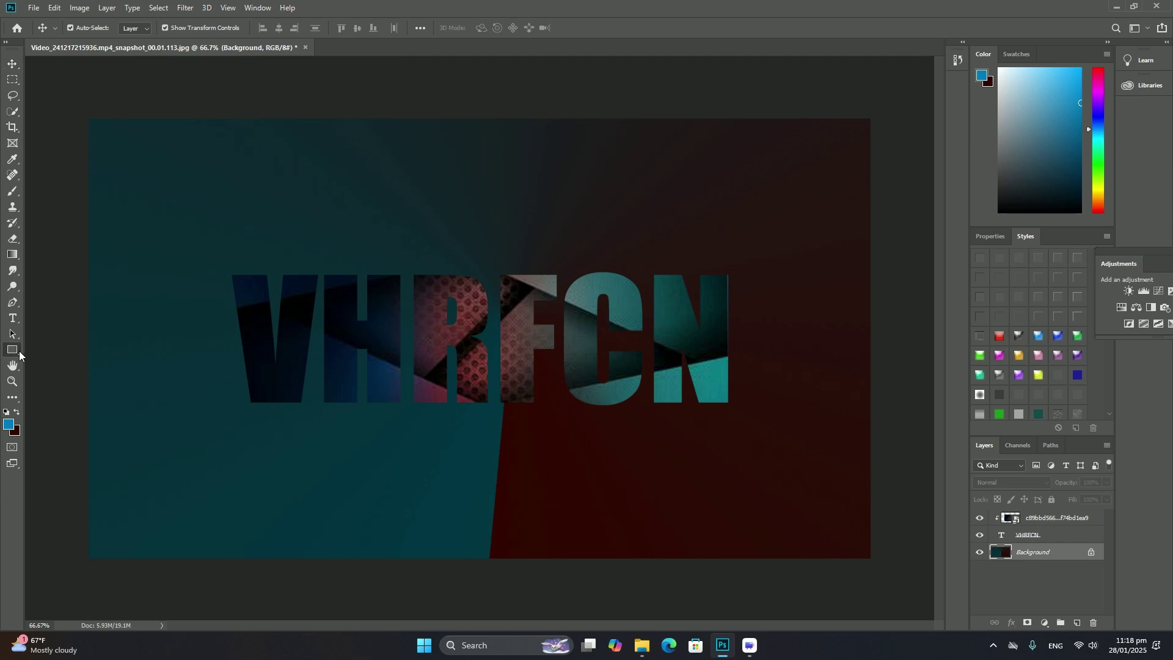
# Draw a large red-styled rectangle and a yellow-styled rectangle nested inside it
pyautogui.click(13, 348)
pyautogui.moveTo(117, 151); pyautogui.dragTo(839, 513)
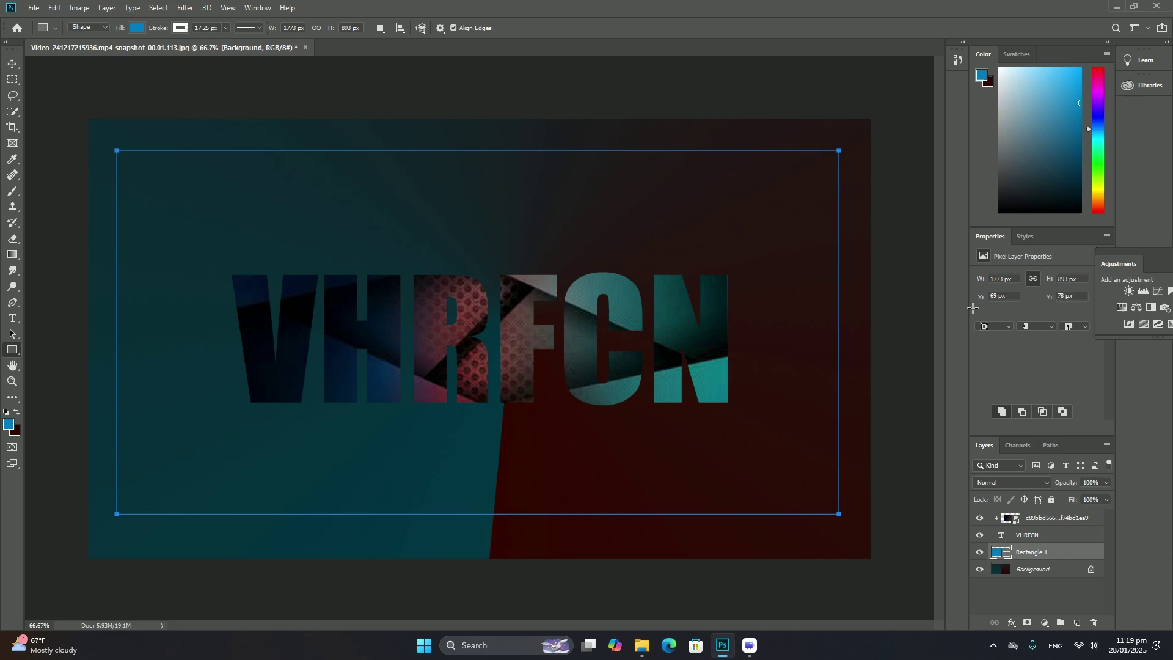
pyautogui.click(1025, 236)
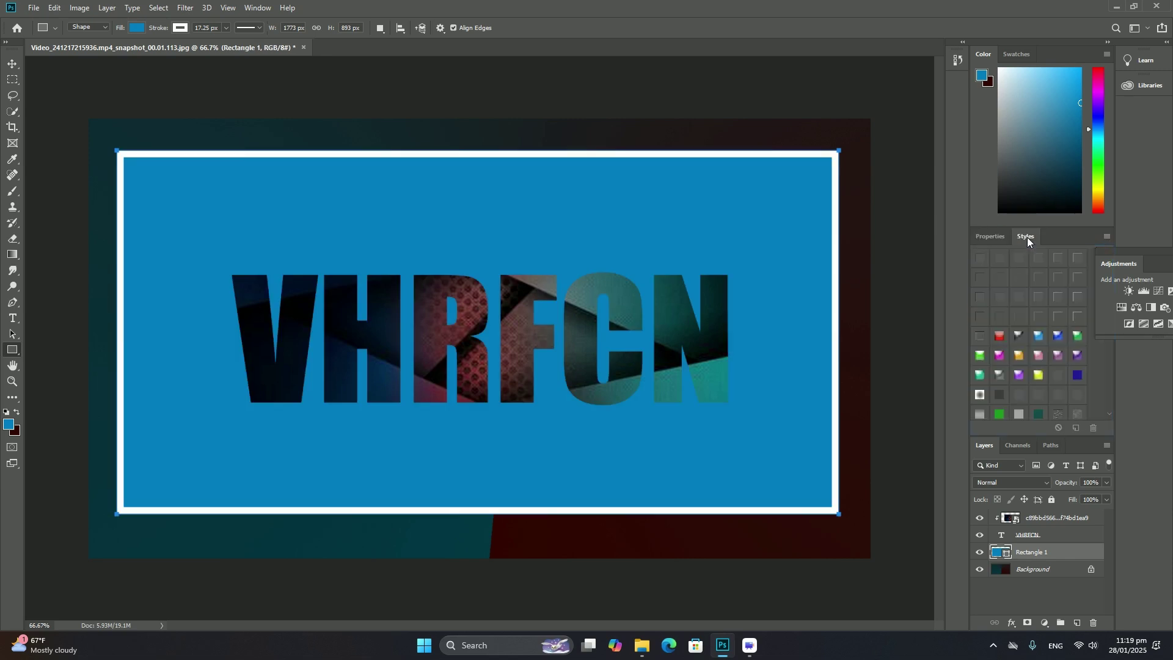
pyautogui.click(1001, 338)
pyautogui.moveTo(156, 186); pyautogui.dragTo(795, 477)
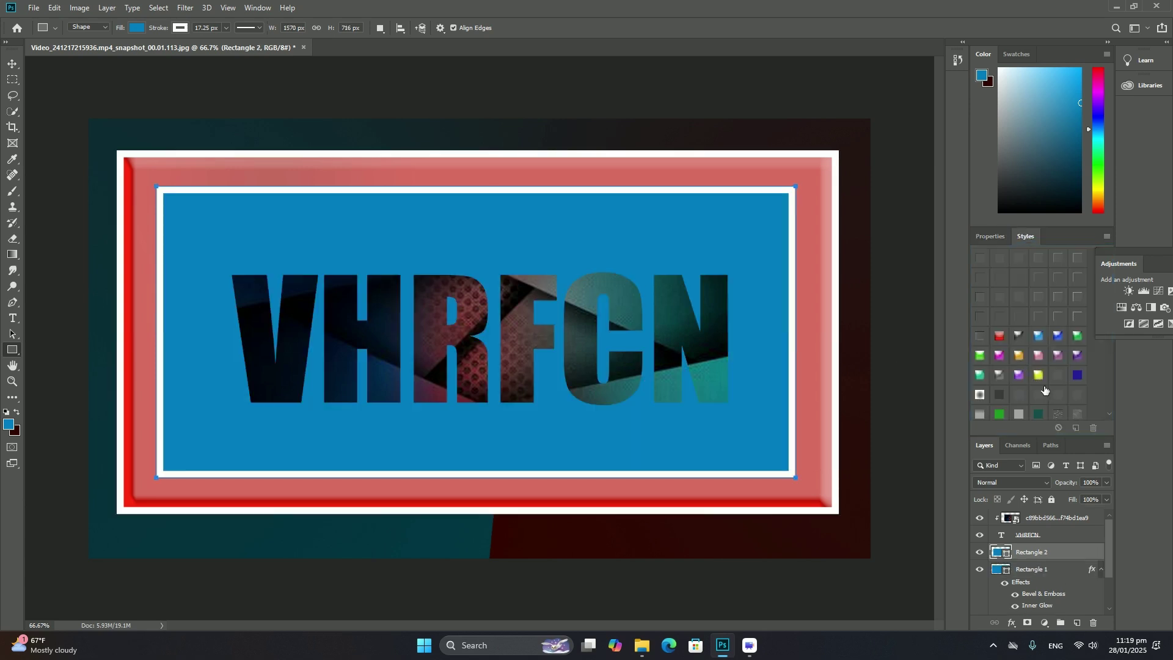
pyautogui.click(1038, 375)
# Add a green-styled third rectangle inside the yellow one and a thin bar above the text
pyautogui.moveTo(204, 227); pyautogui.dragTo(747, 448)
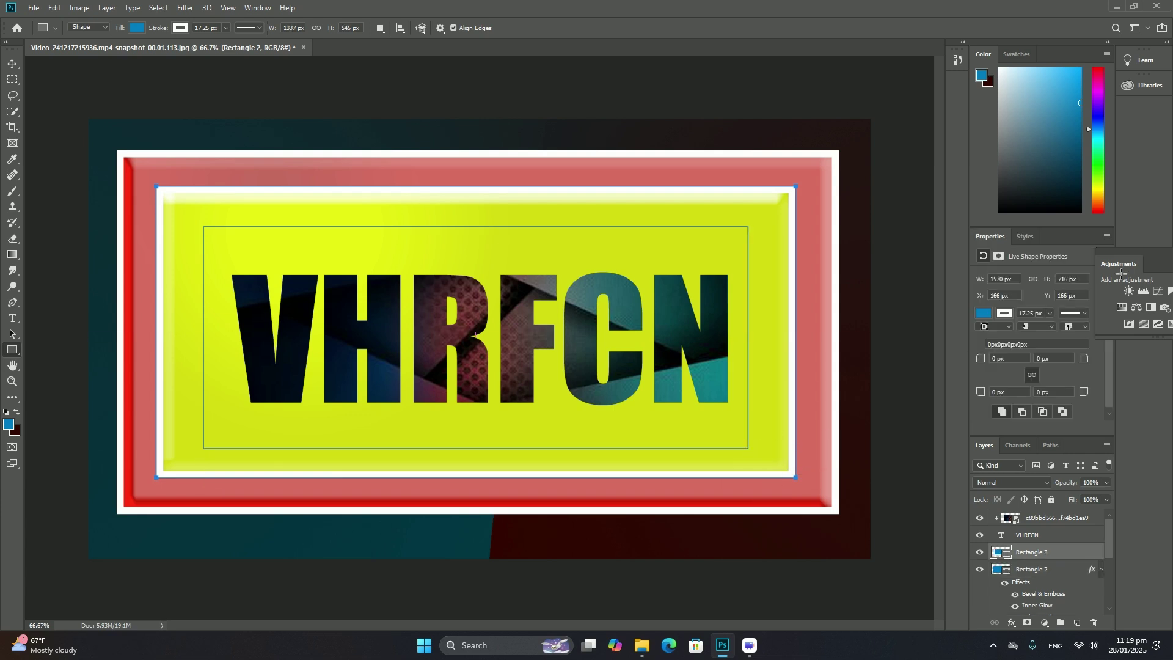
pyautogui.click(1023, 237)
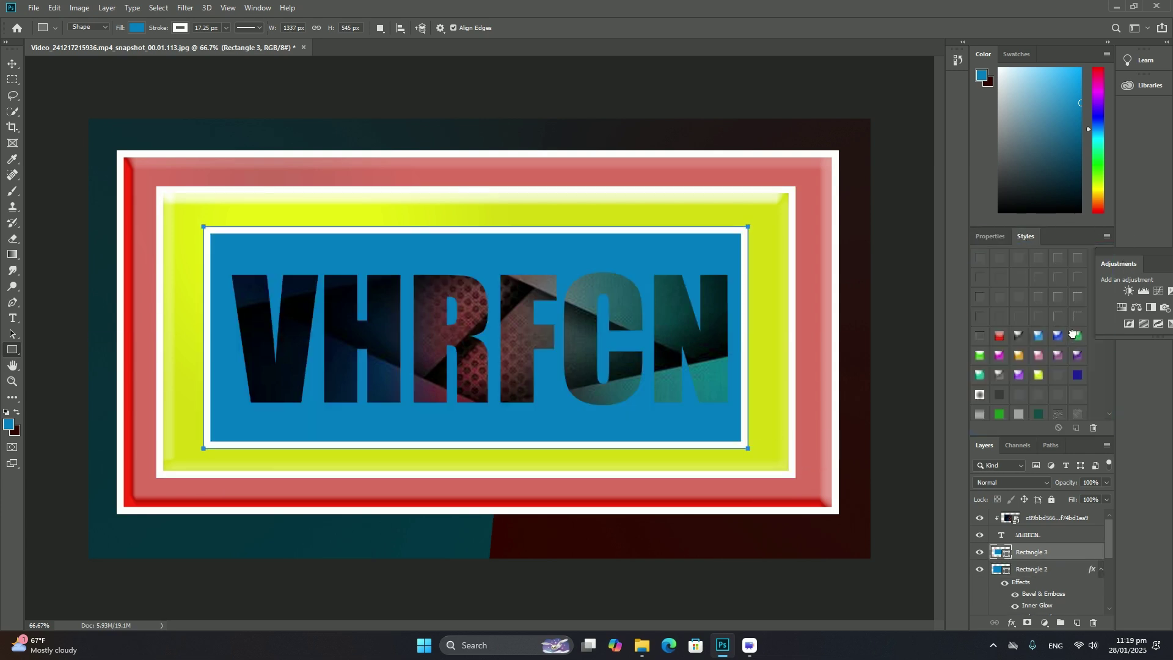
pyautogui.click(1074, 336)
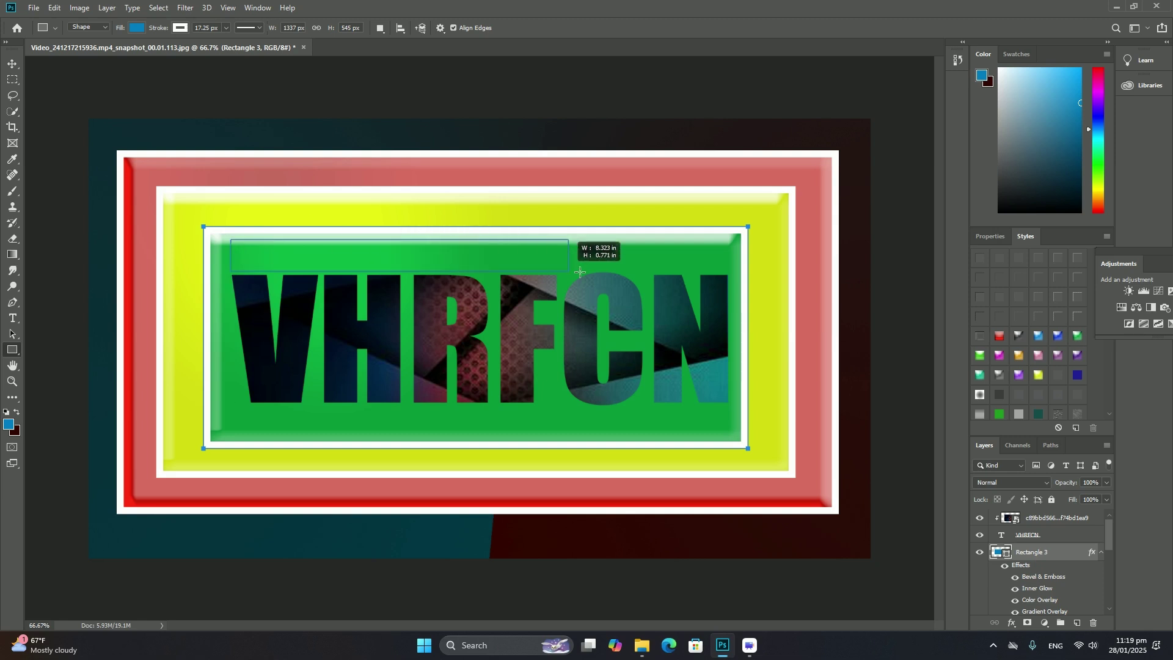
pyautogui.moveTo(234, 241); pyautogui.dragTo(727, 261)
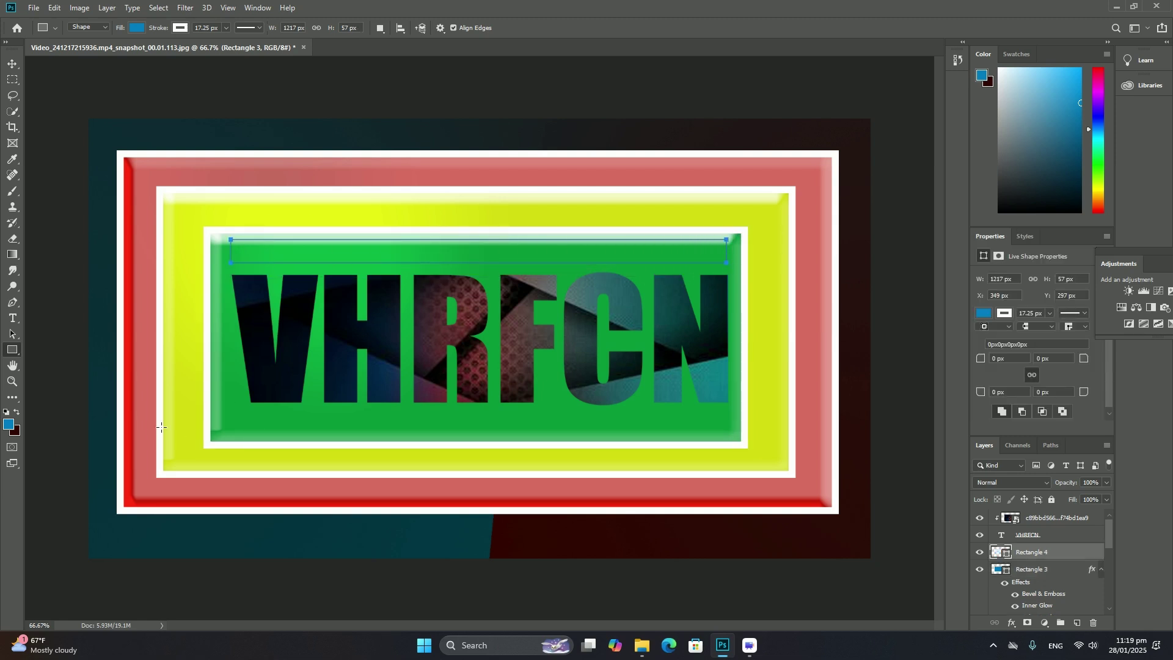